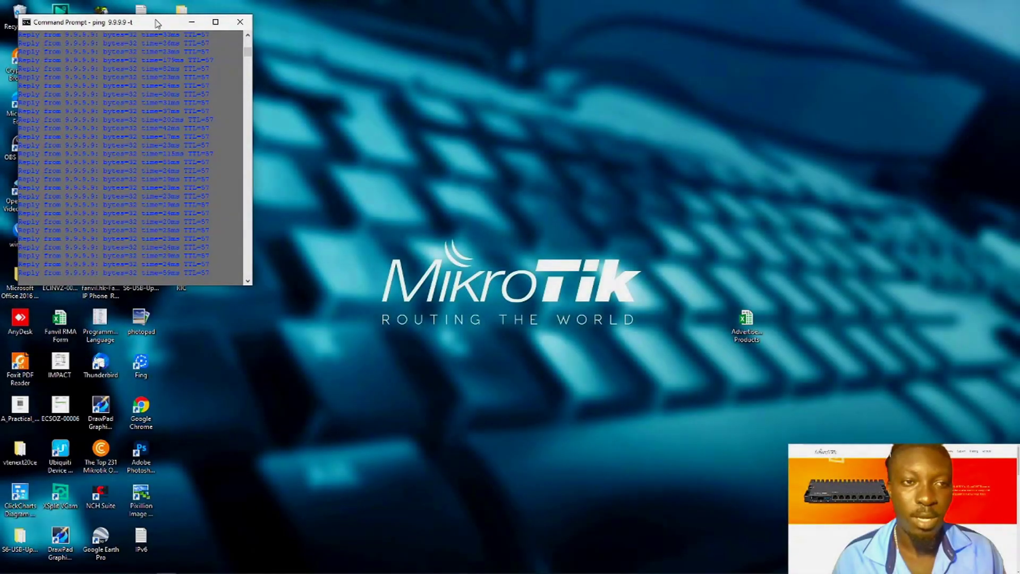
- Launch WinBox and log in to the RB2011 router with its password
drag(157, 24, 775, 279)
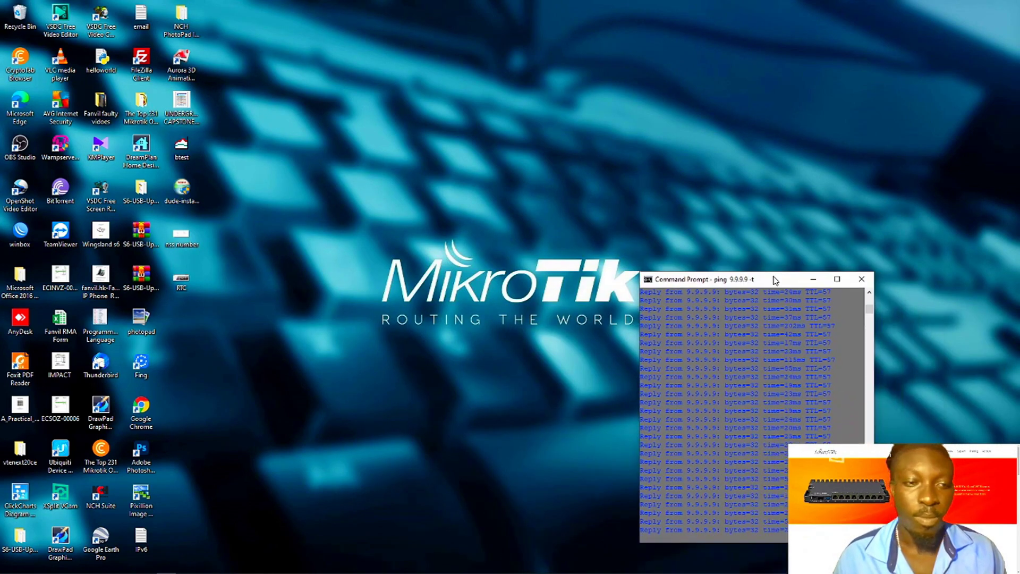
double_click(24, 245)
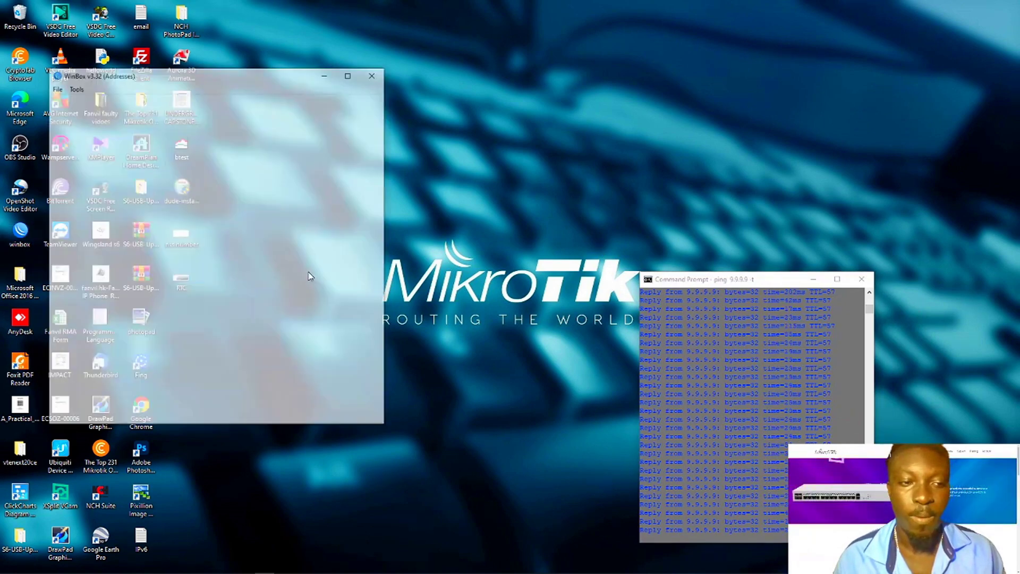
drag(217, 79, 434, 93)
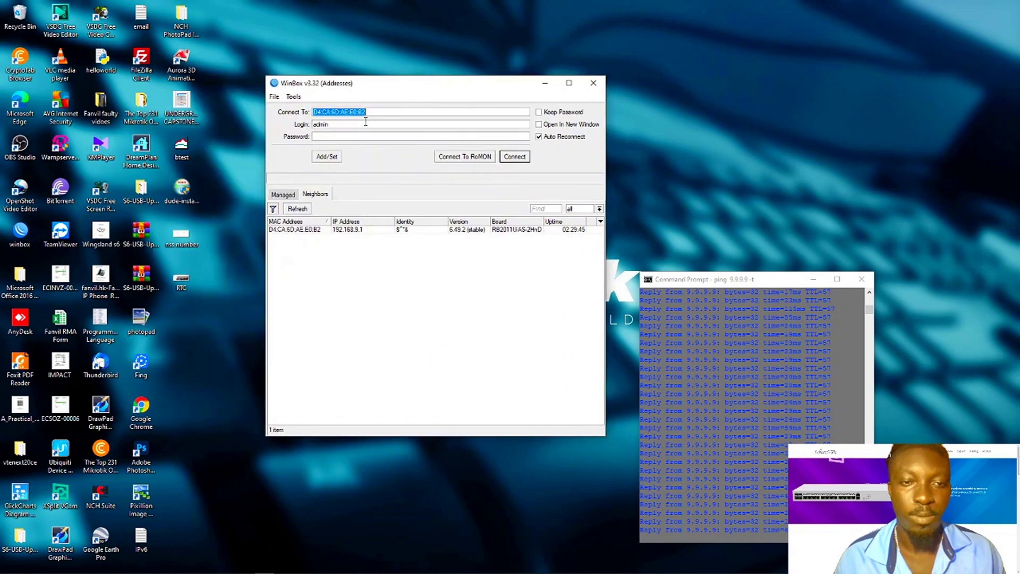
click(348, 137)
text(***)
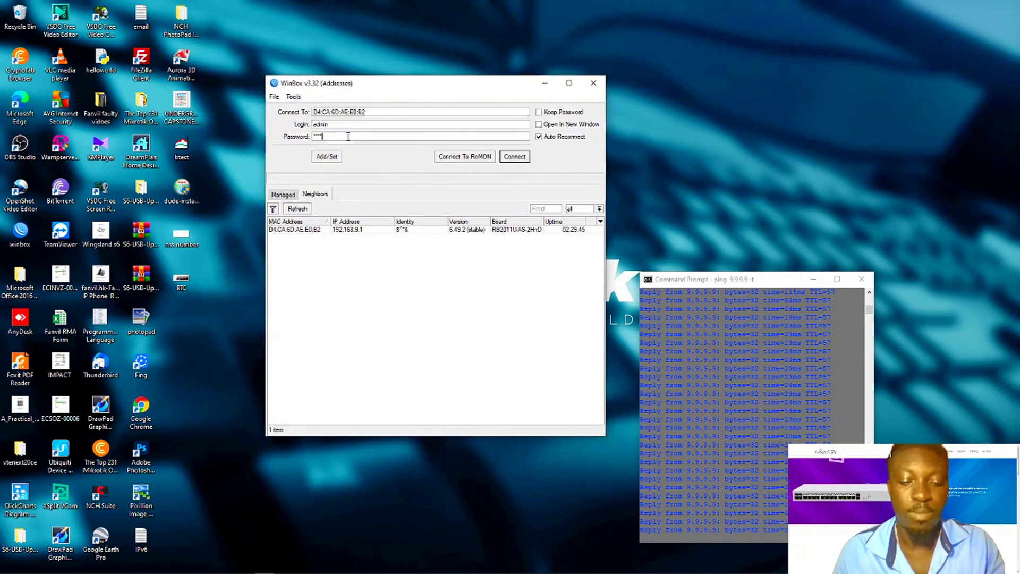
text(**)
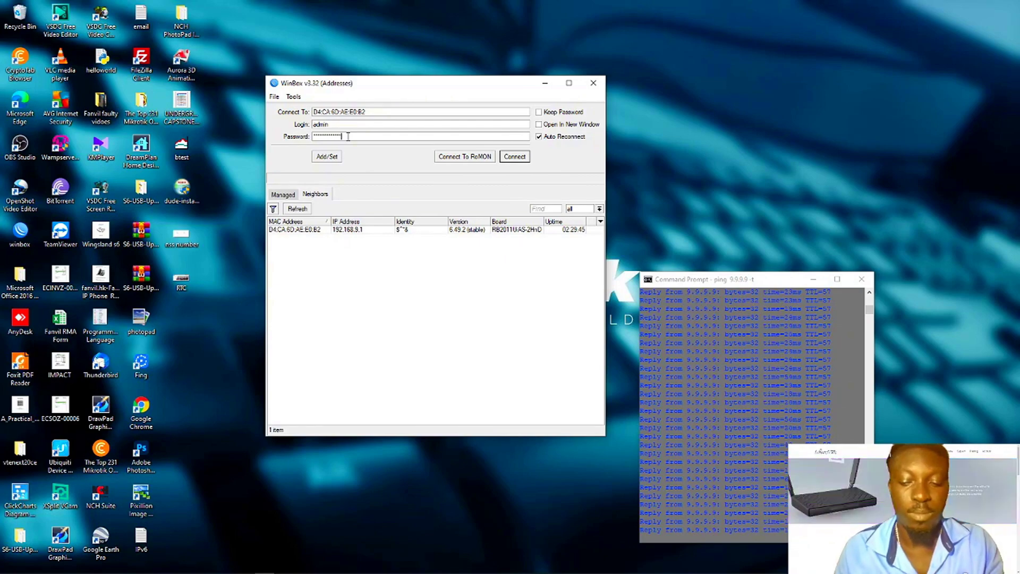
key(Return)
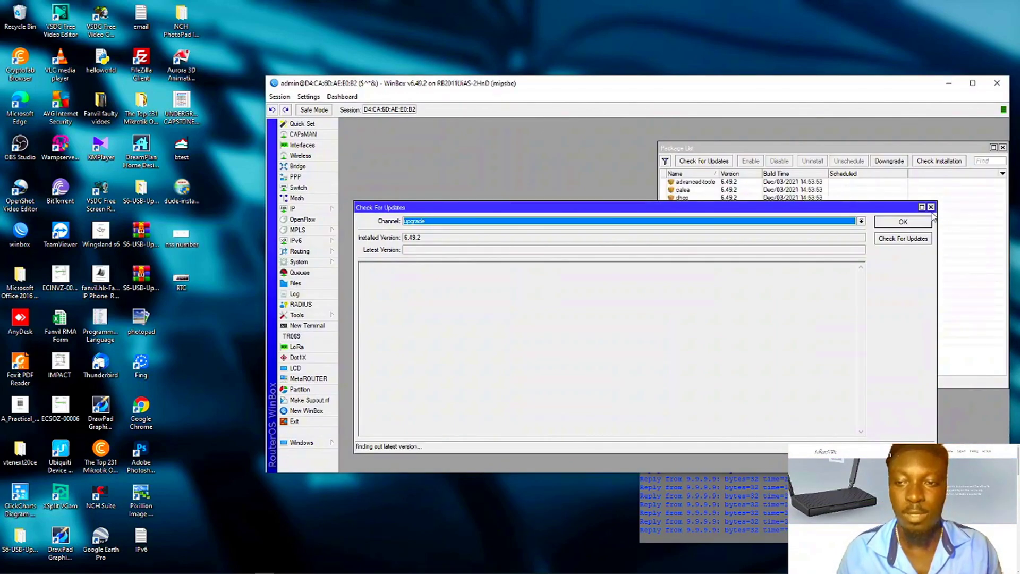
- Close the Check For Updates and Package List windows and maximize WinBox
click(930, 207)
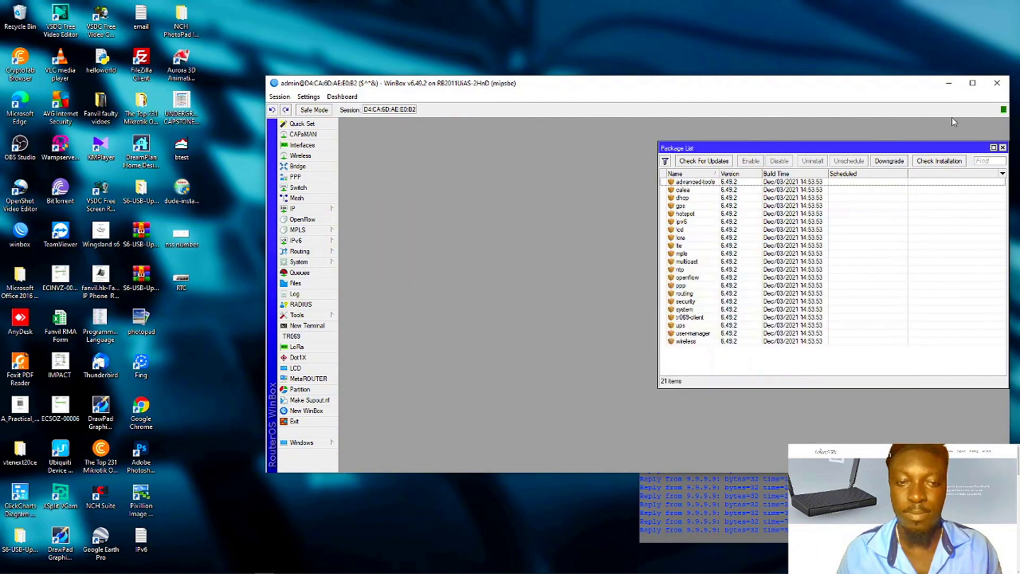
click(1002, 147)
click(971, 83)
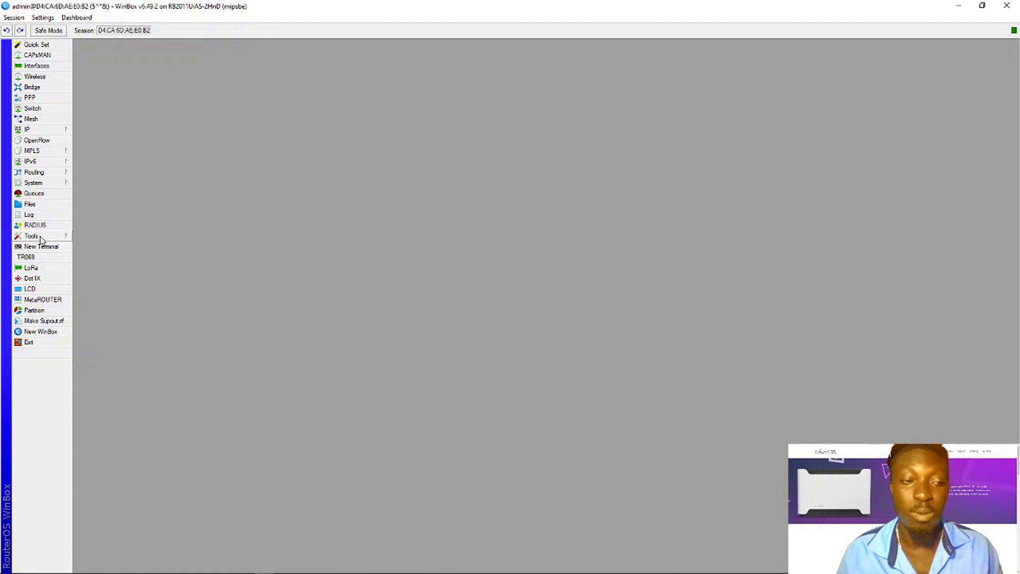
- Open Tools > Bandwidth Test and move its window to the right
click(42, 238)
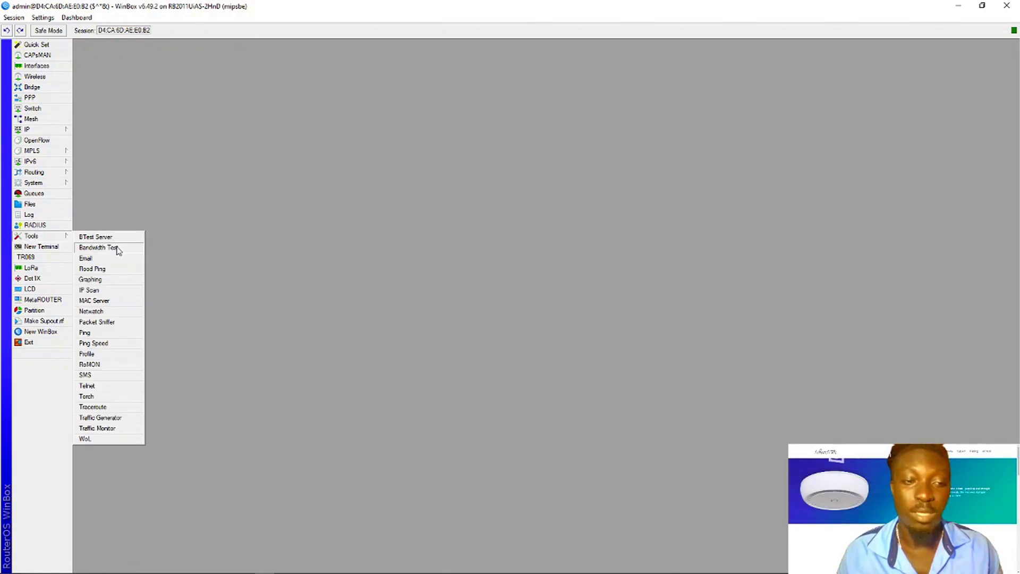
click(98, 247)
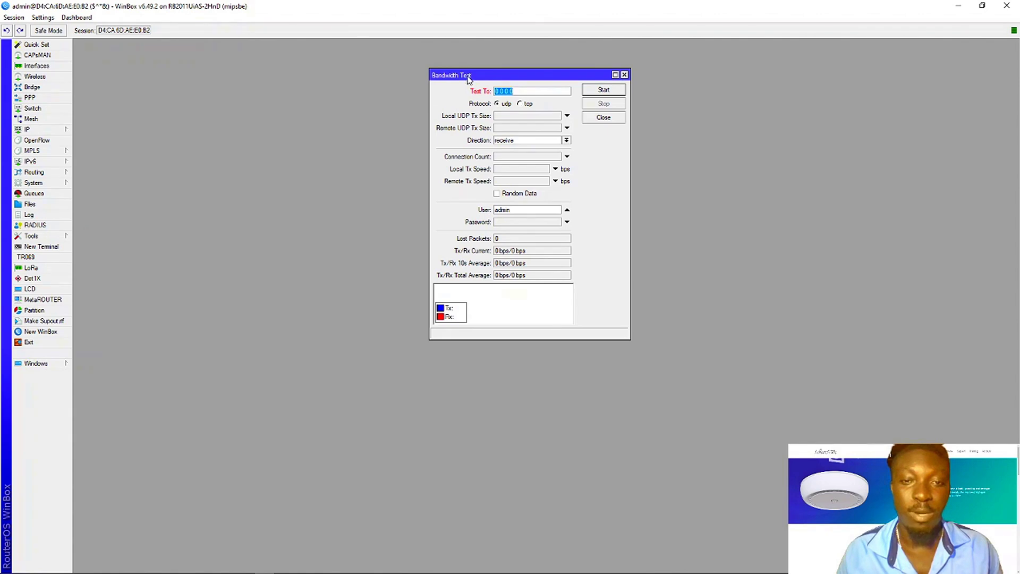
drag(468, 78, 632, 106)
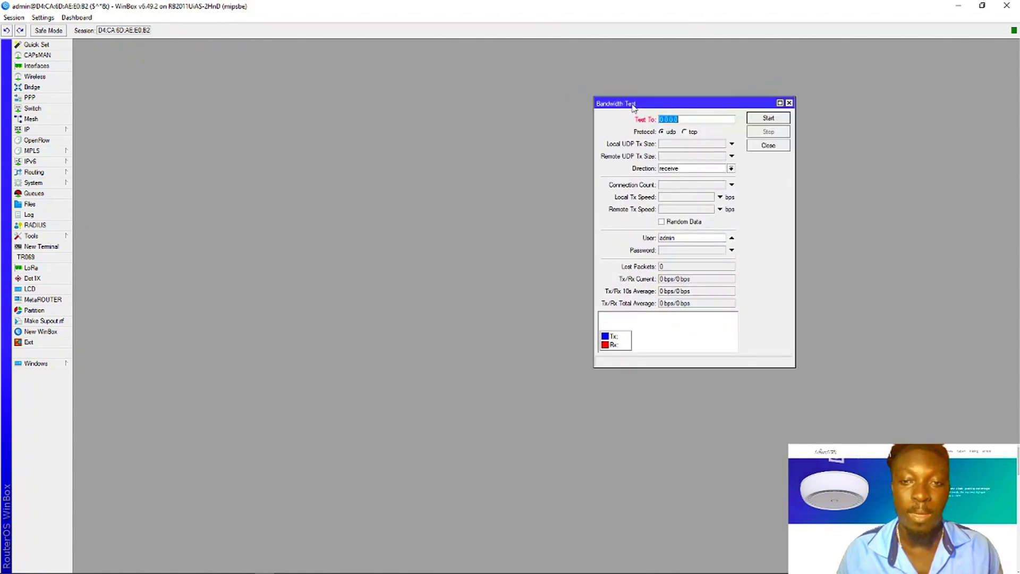
- Accept the BTest Server settings unchanged and enlarge the Bandwidth Test window
click(43, 237)
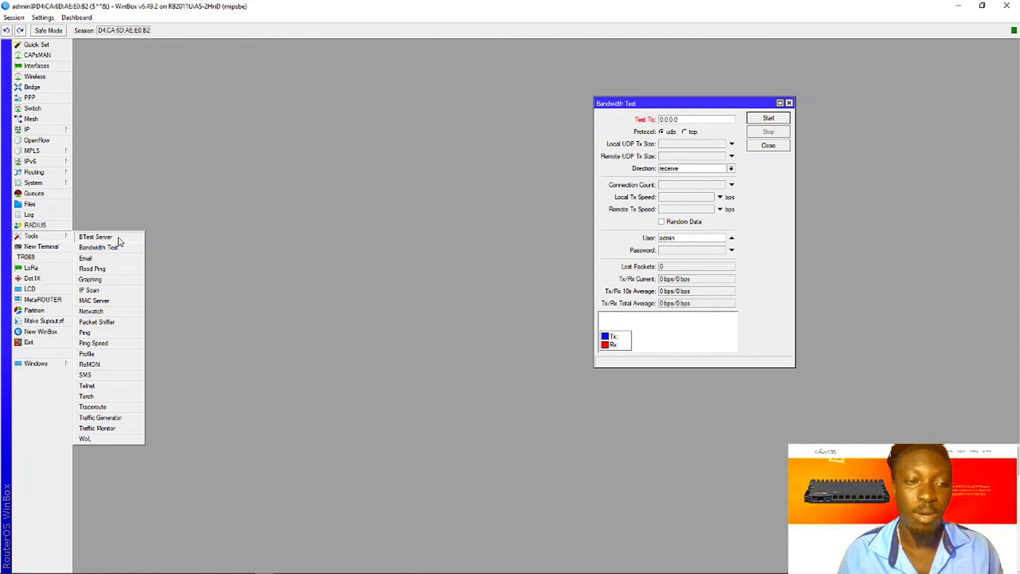
click(97, 237)
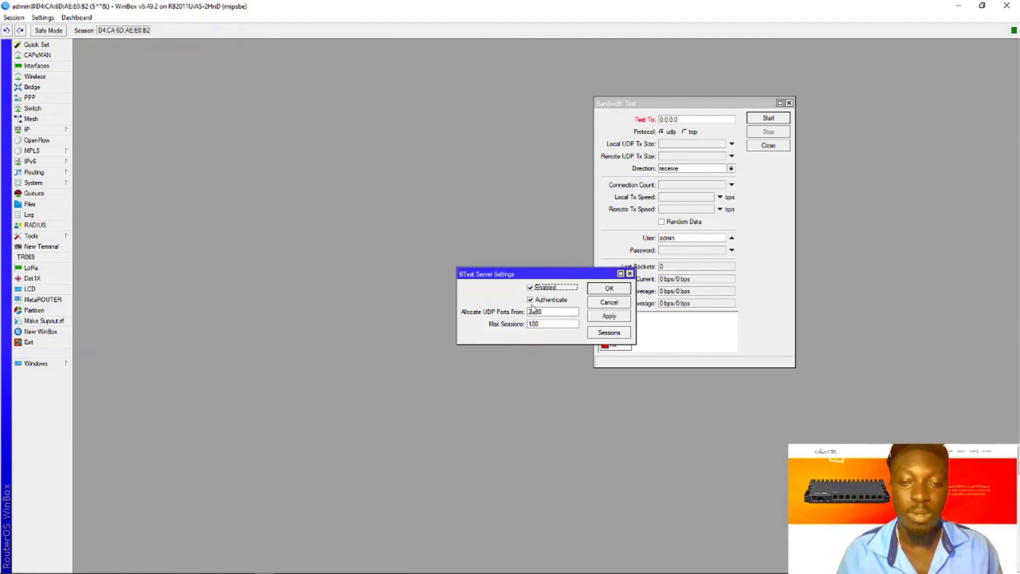
click(607, 290)
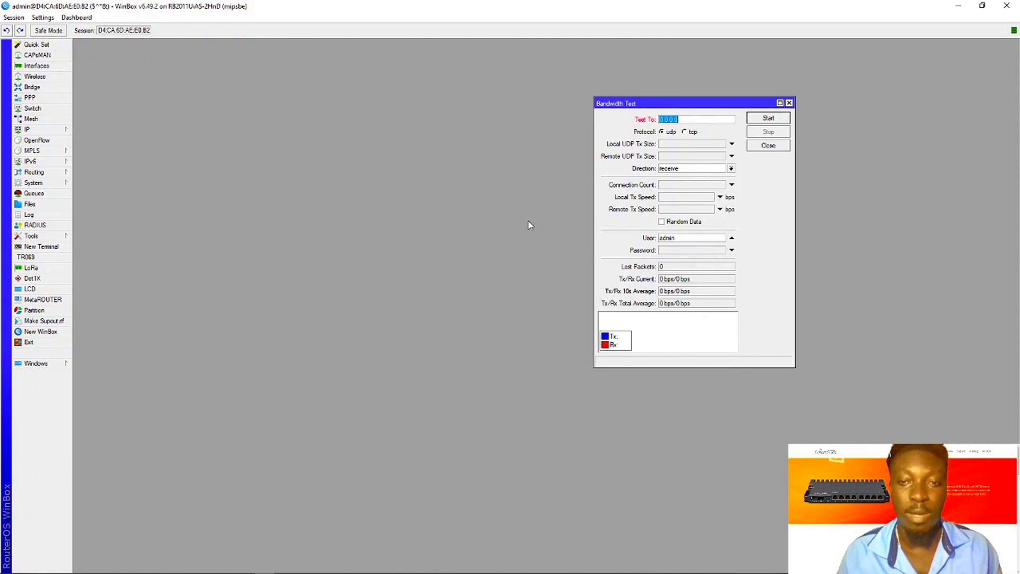
drag(691, 103, 755, 177)
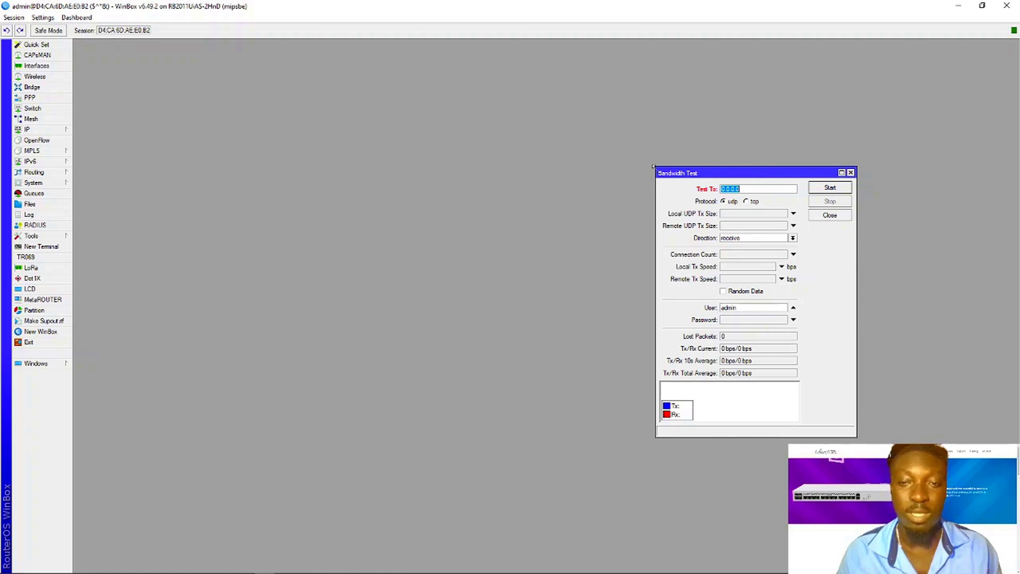
drag(653, 166, 701, 161)
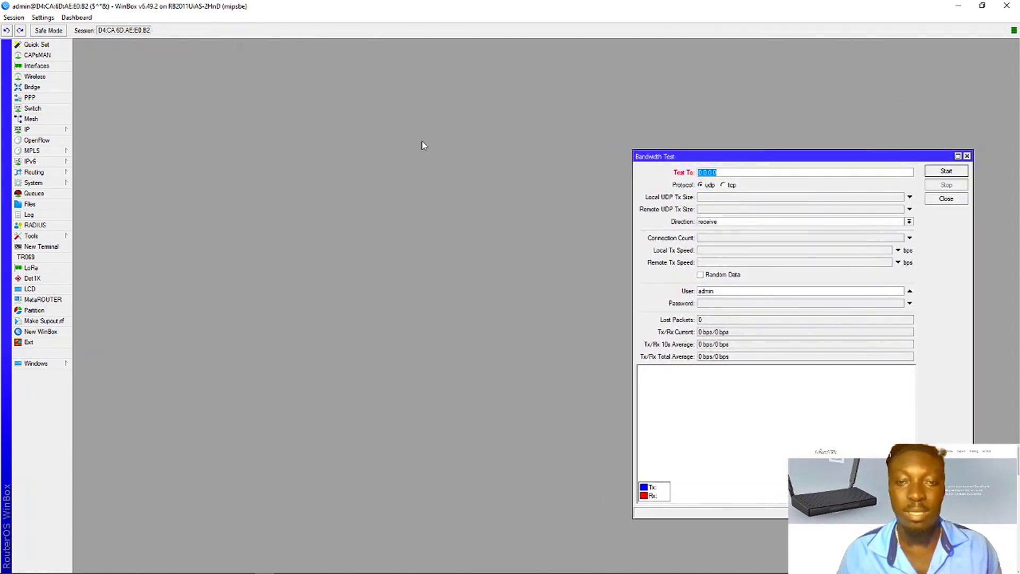
- View the router's IP Addresses list, then close it
click(42, 130)
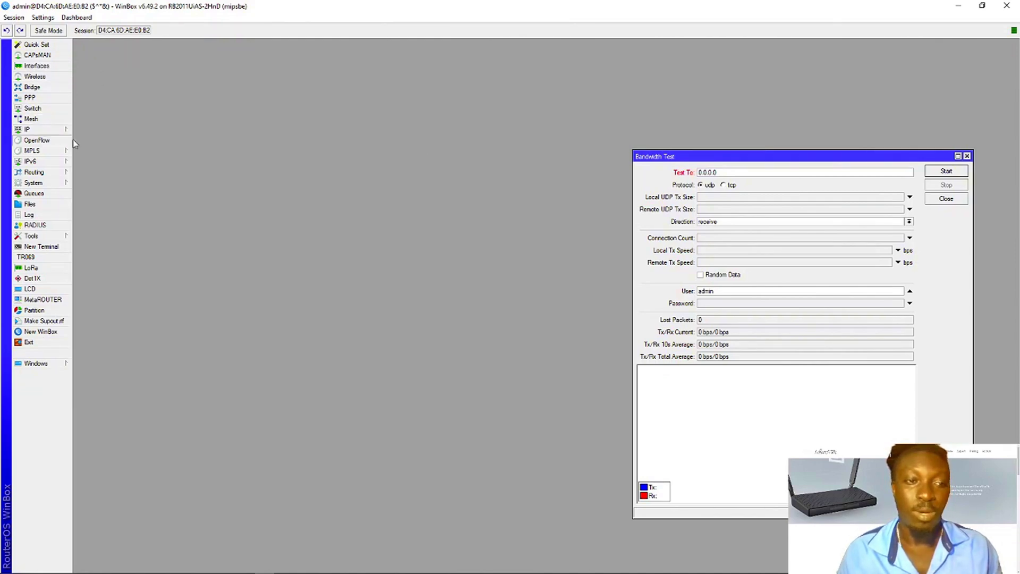
click(59, 134)
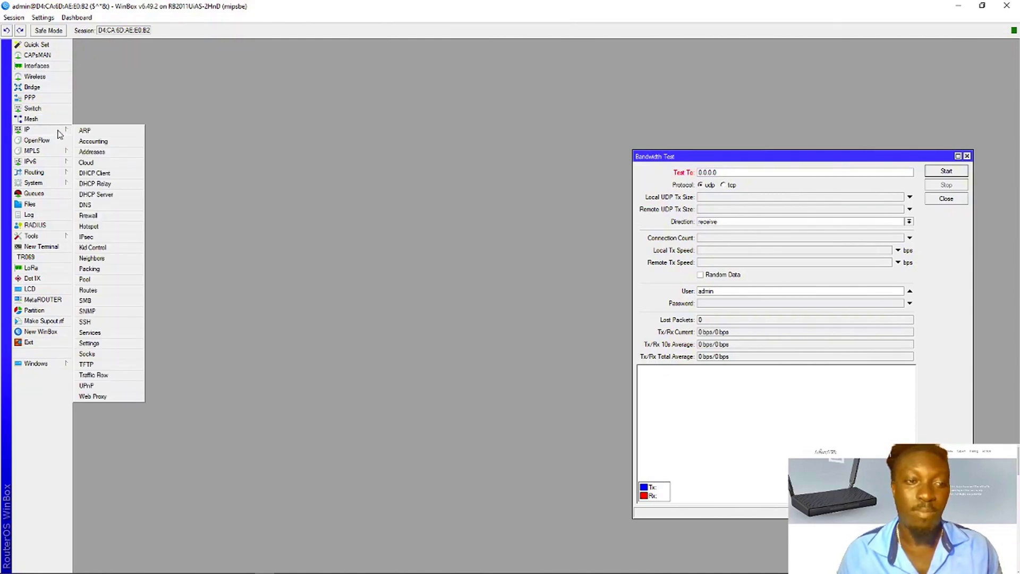
click(92, 152)
drag(387, 140, 364, 141)
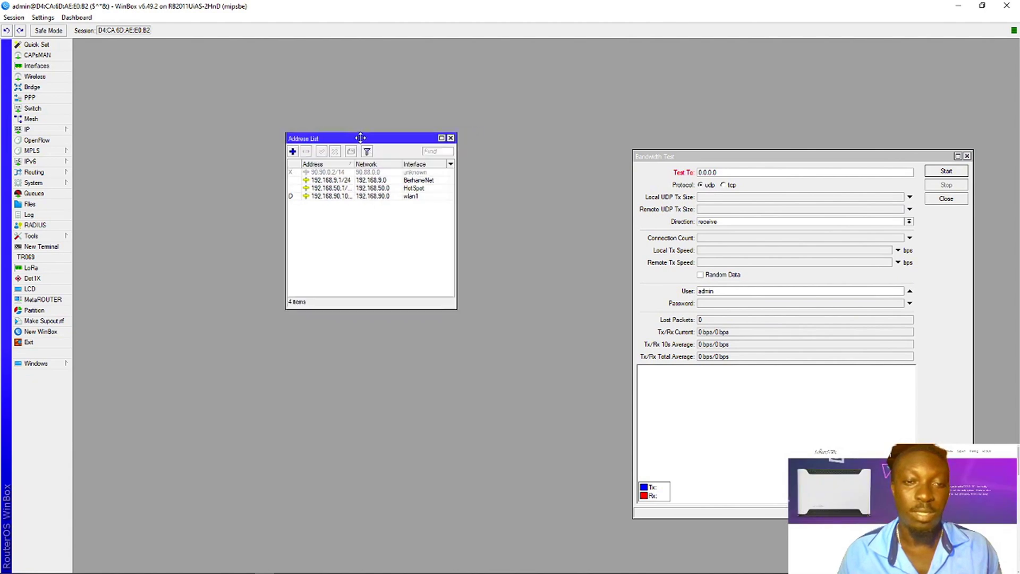
click(450, 137)
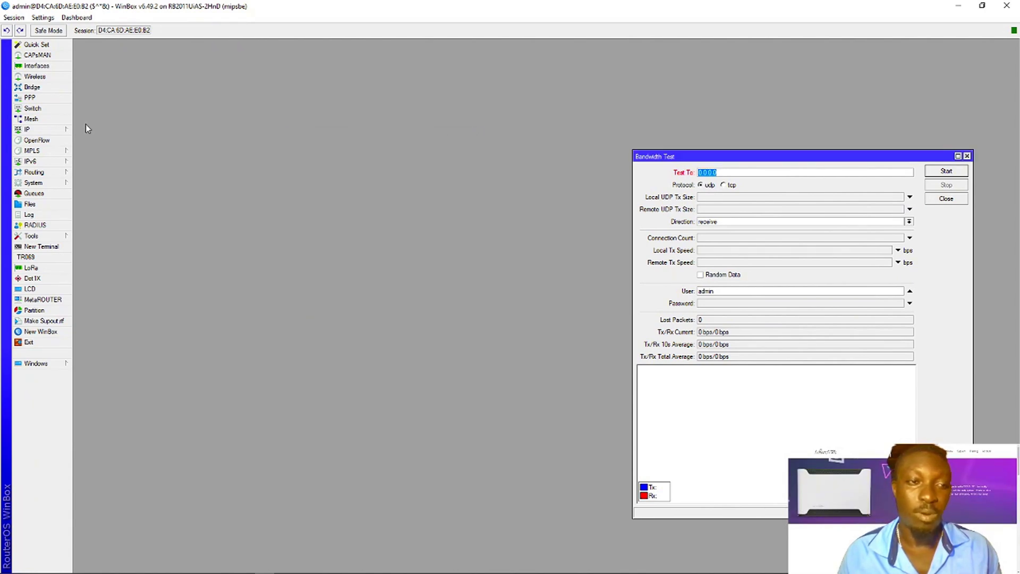
- In DHCP Client, widen the IP column and copy wlan1's 192.168.90.100 from its lease details
click(58, 133)
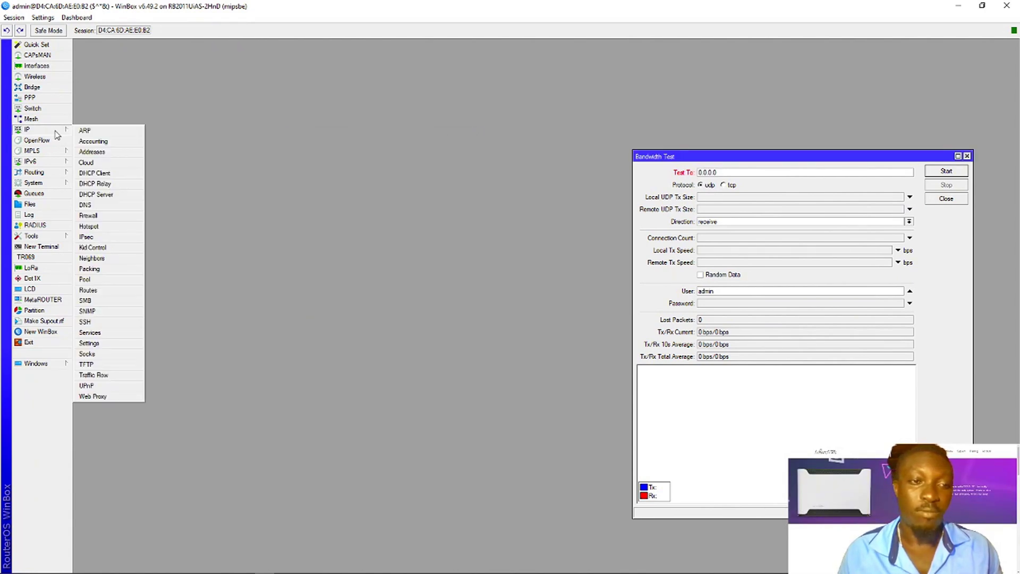
click(119, 173)
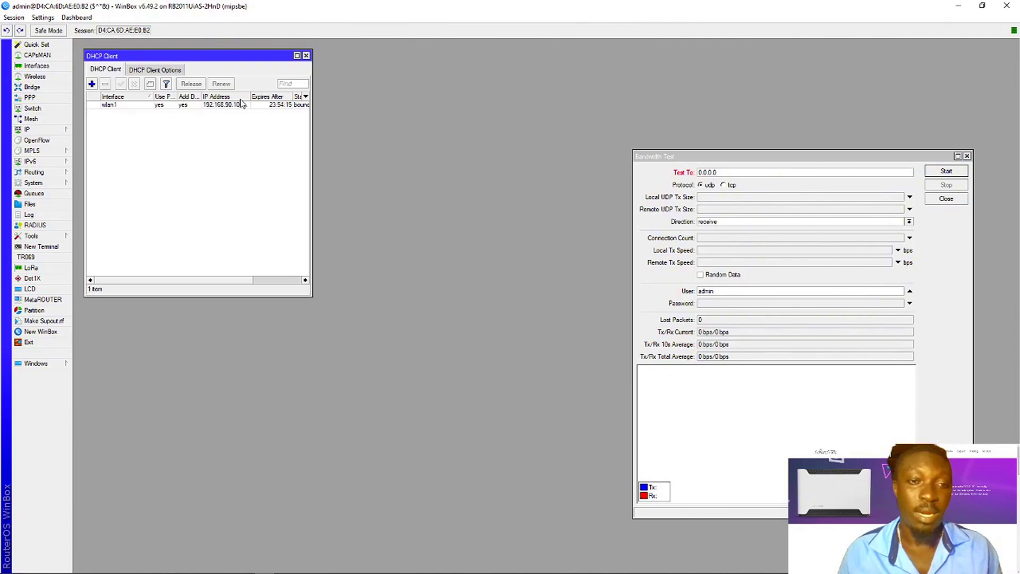
drag(250, 97, 262, 102)
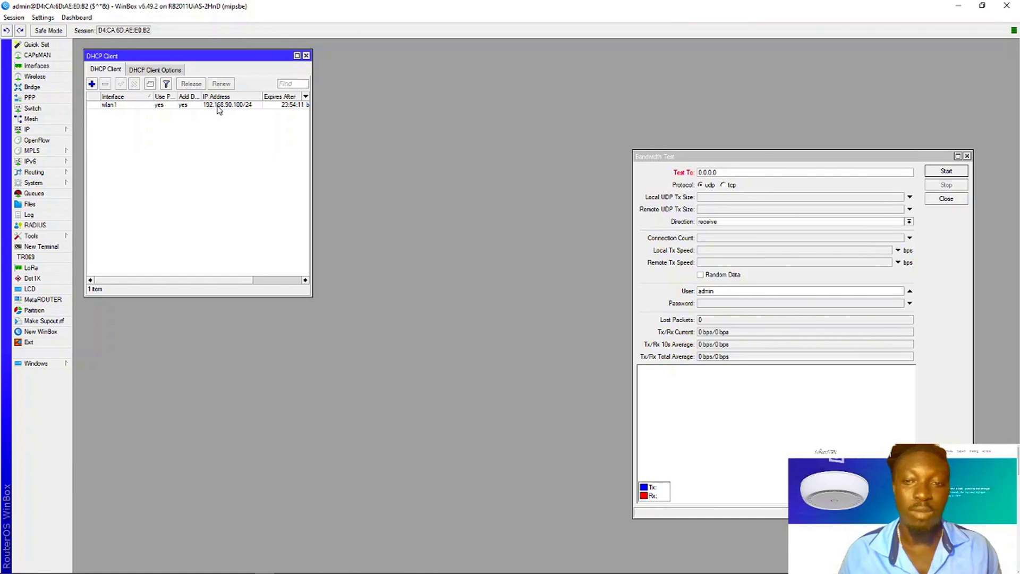
mouse_move(218, 109)
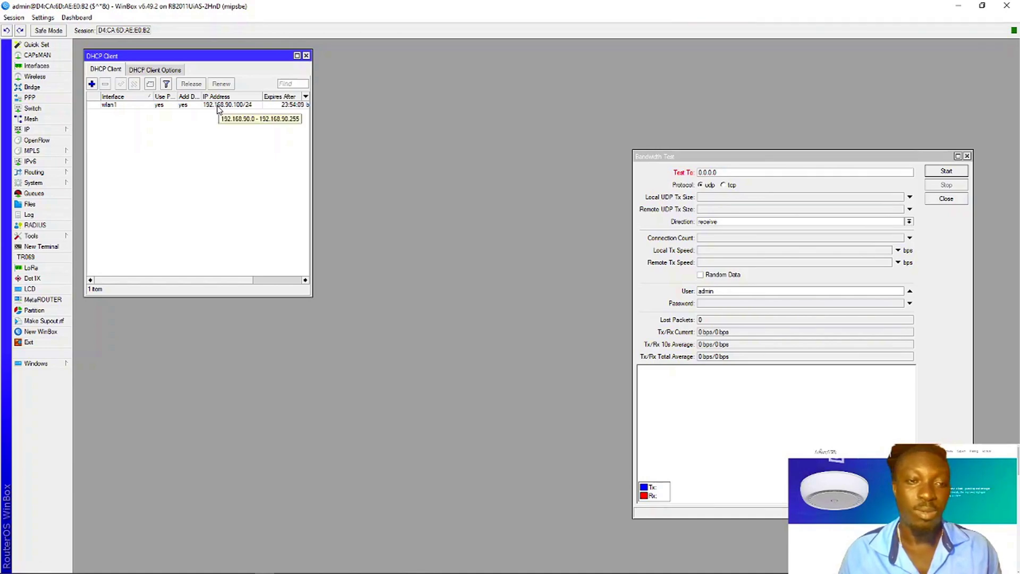
double_click(218, 106)
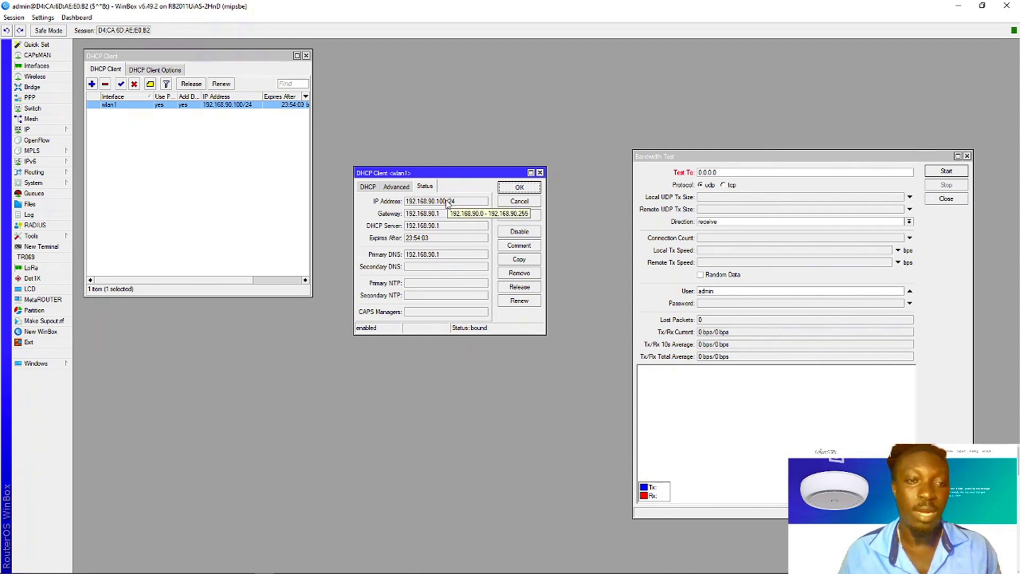
drag(447, 203, 400, 202)
key(ctrl+c)
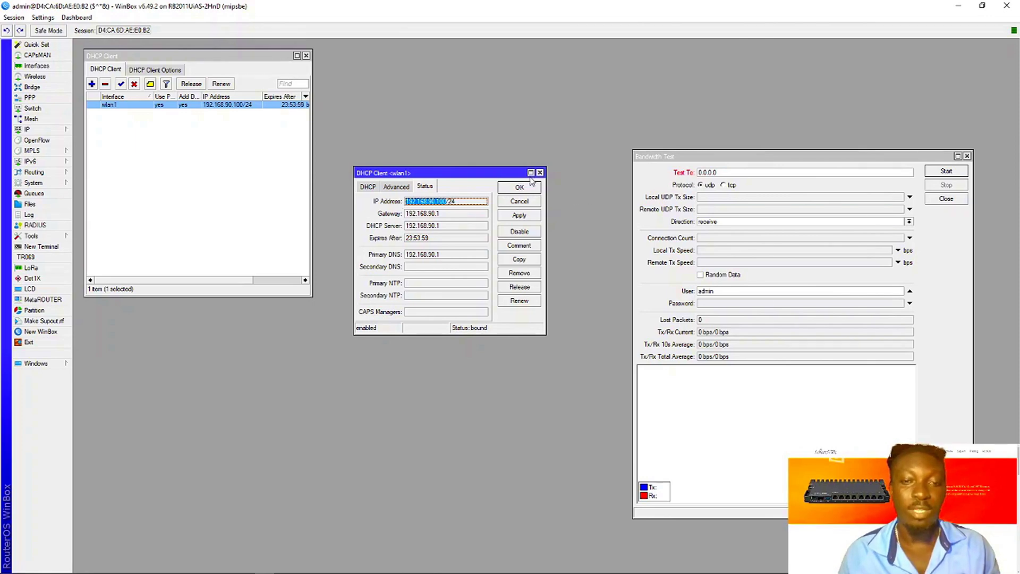
click(540, 173)
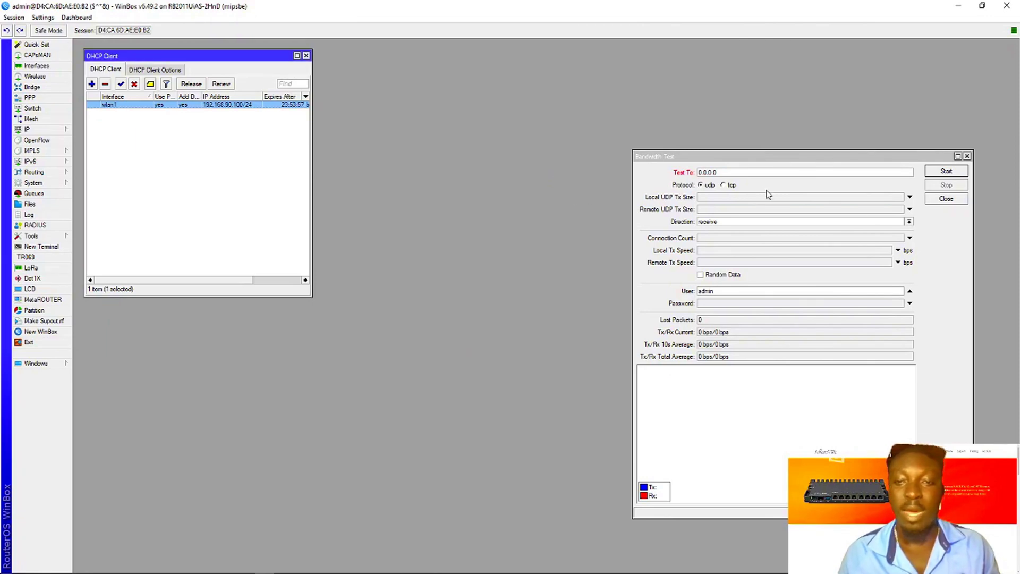
- Set the Bandwidth Test target to 192.168.90.100, protocol tcp, direction both
click(734, 173)
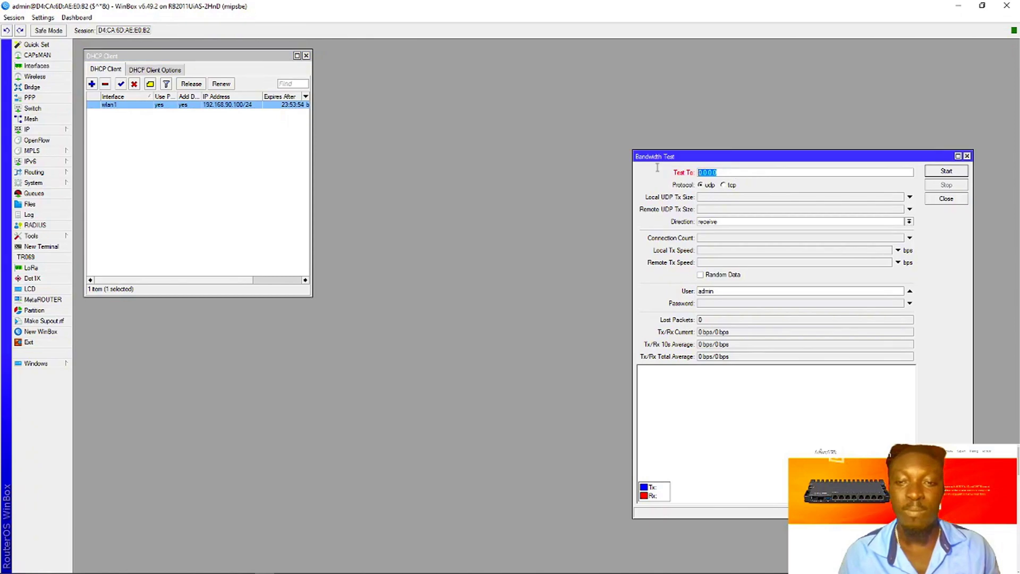
key(ctrl+v)
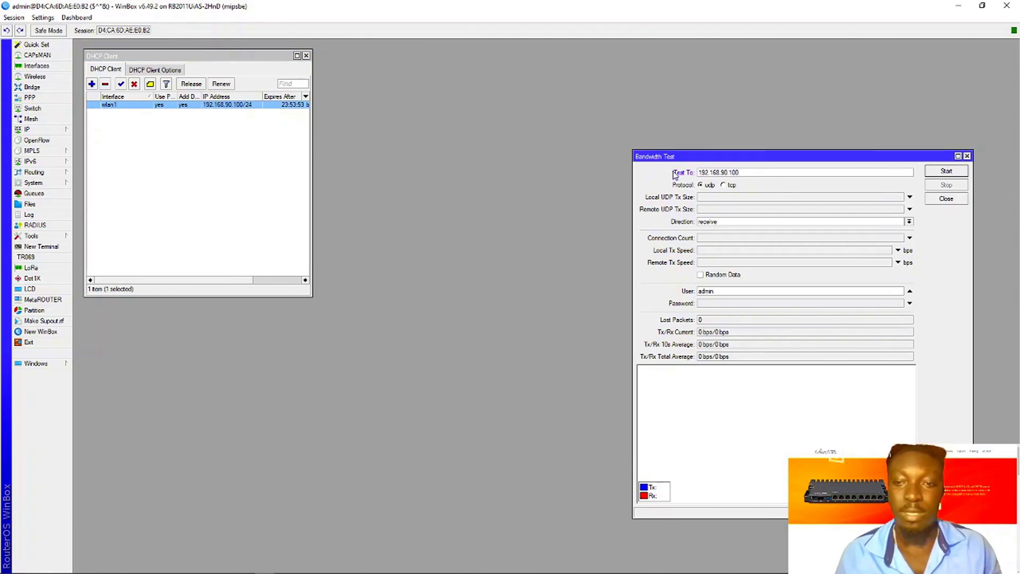
click(724, 186)
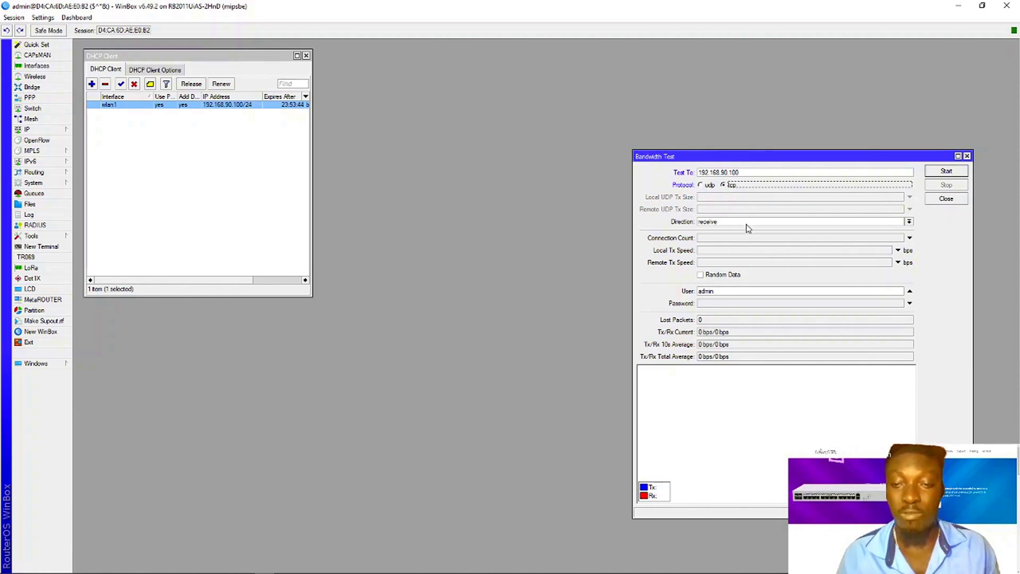
click(825, 222)
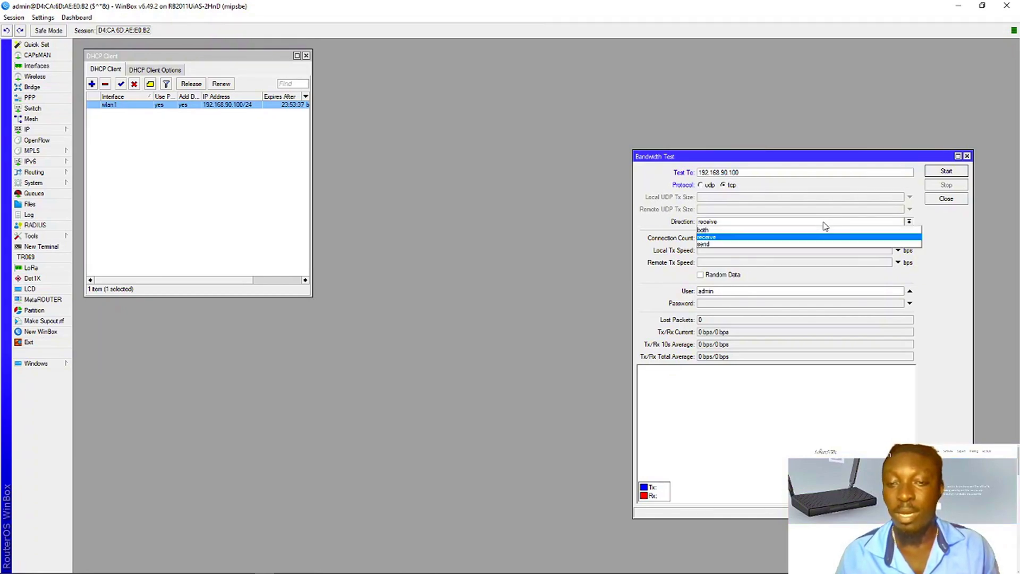
click(731, 229)
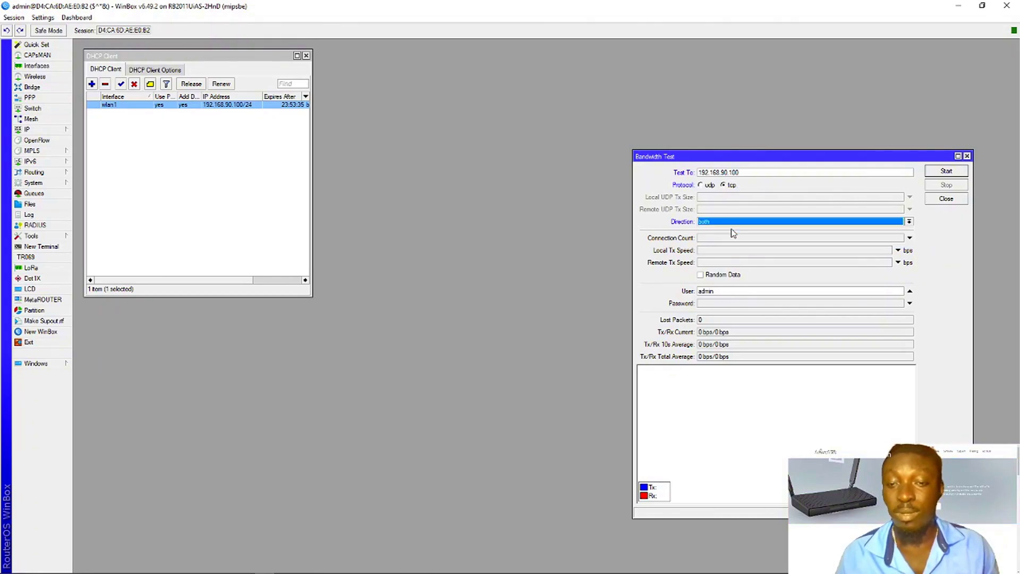
click(734, 222)
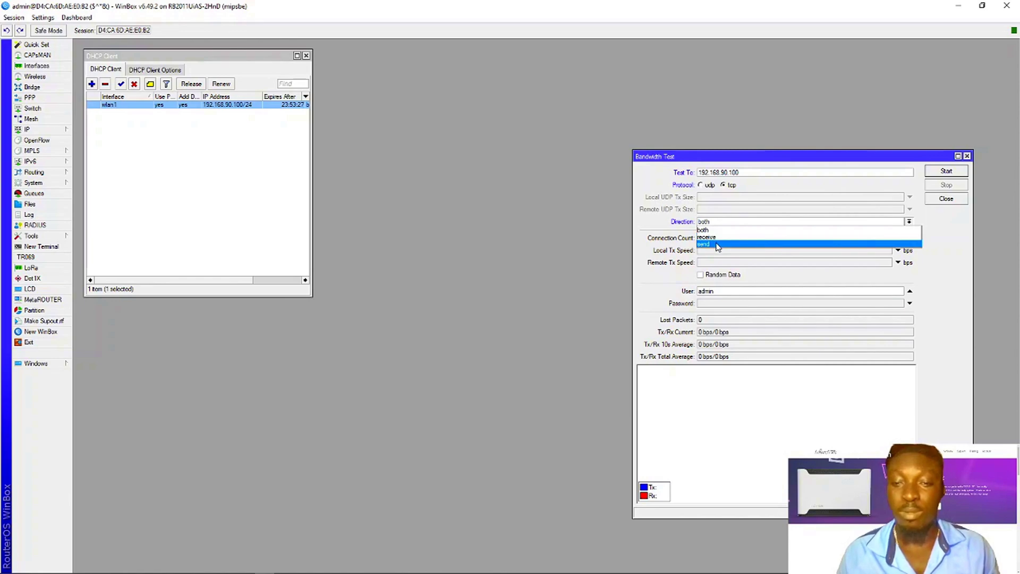
click(936, 236)
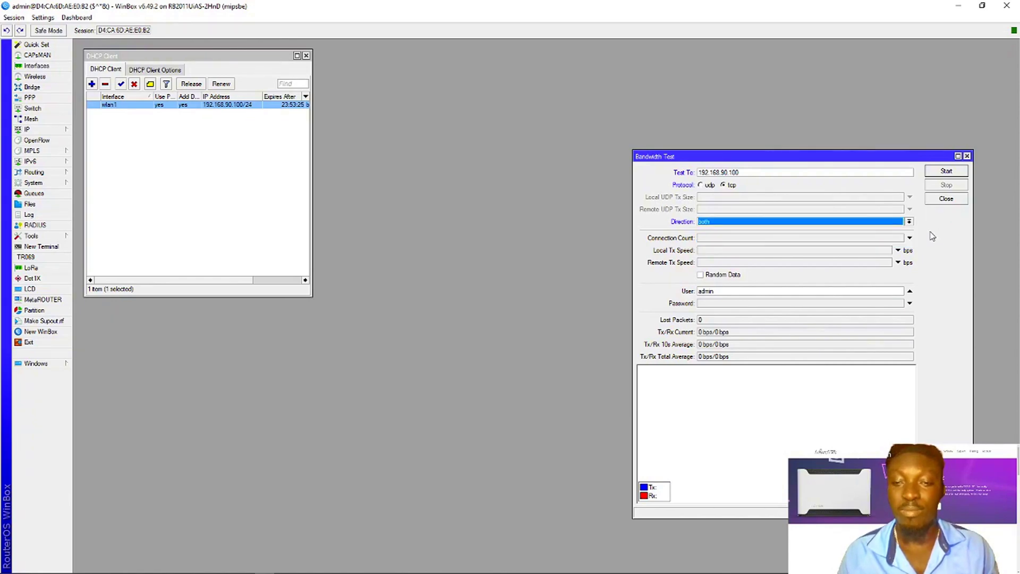
- Set Connection Count to 20, enter the router user name and password, and start the test
click(731, 239)
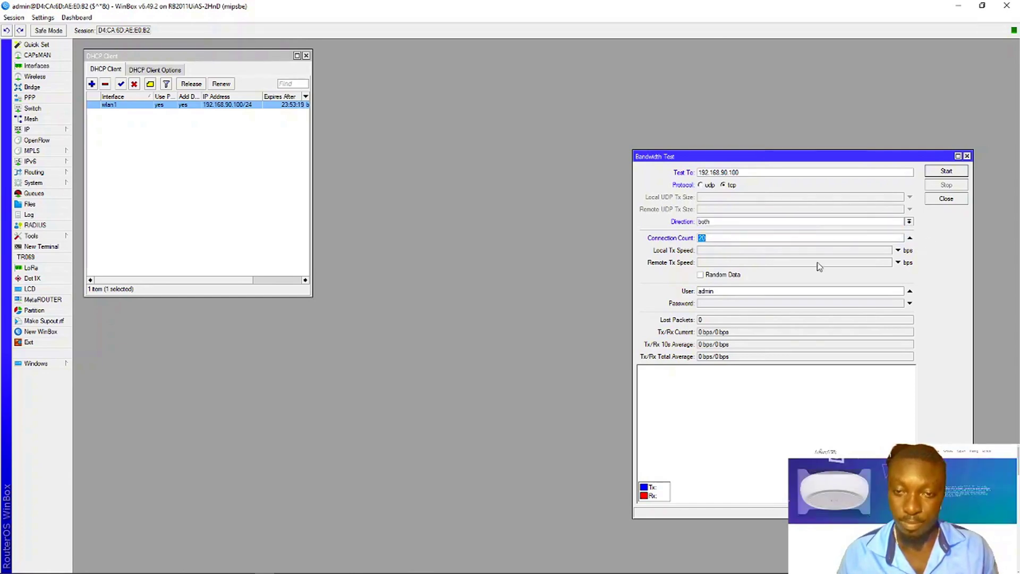
click(716, 291)
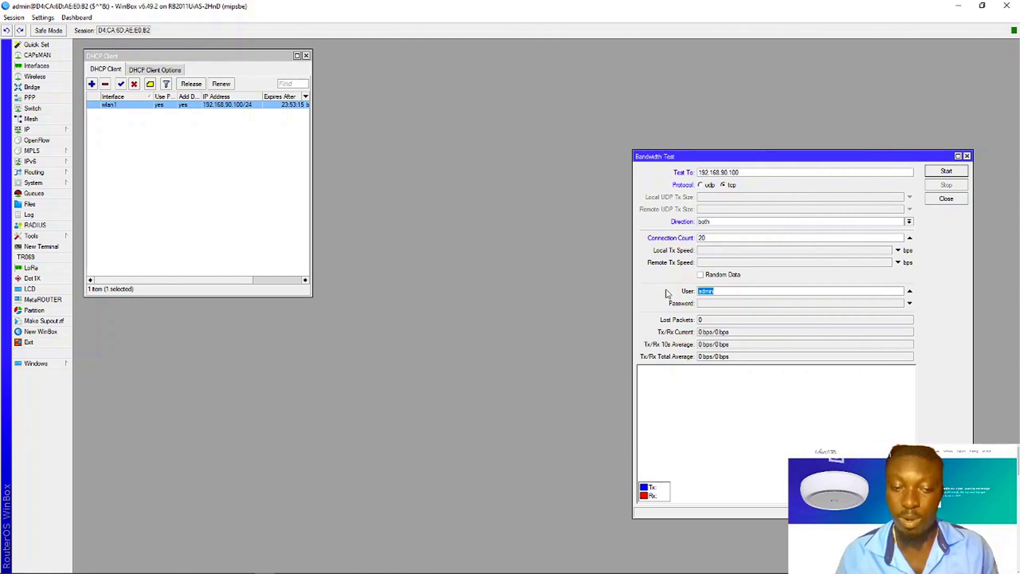
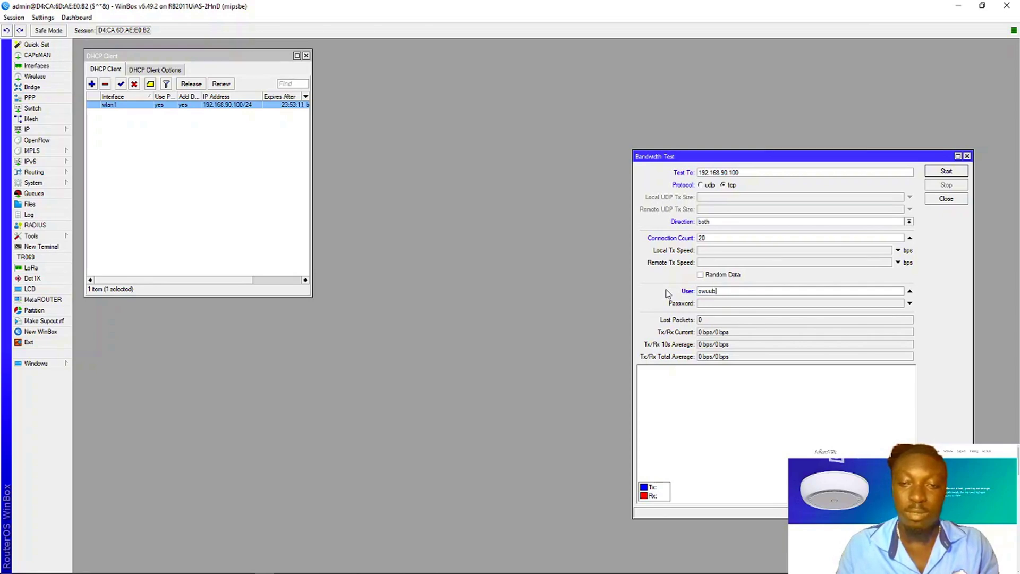
key(Tab)
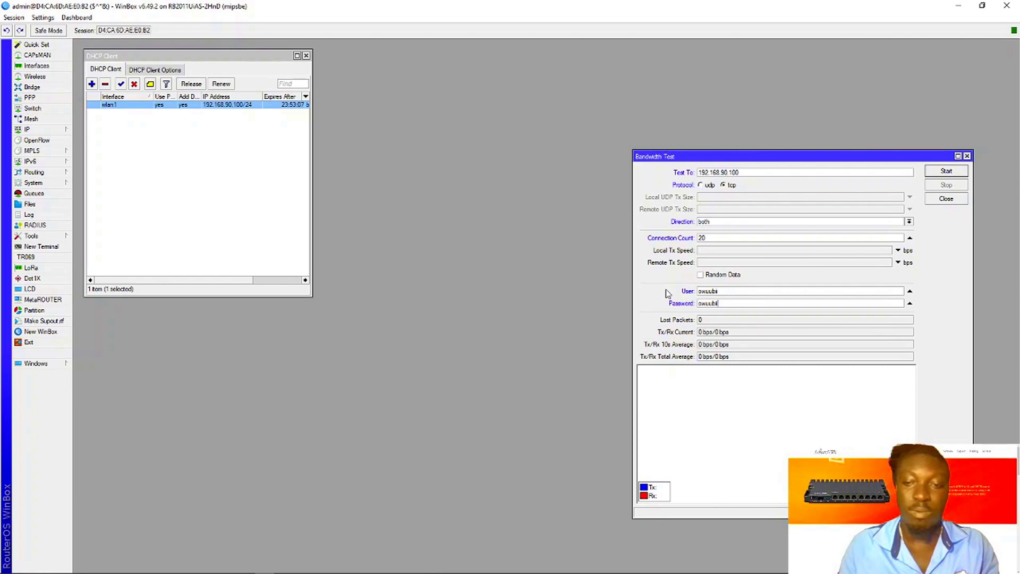
click(944, 174)
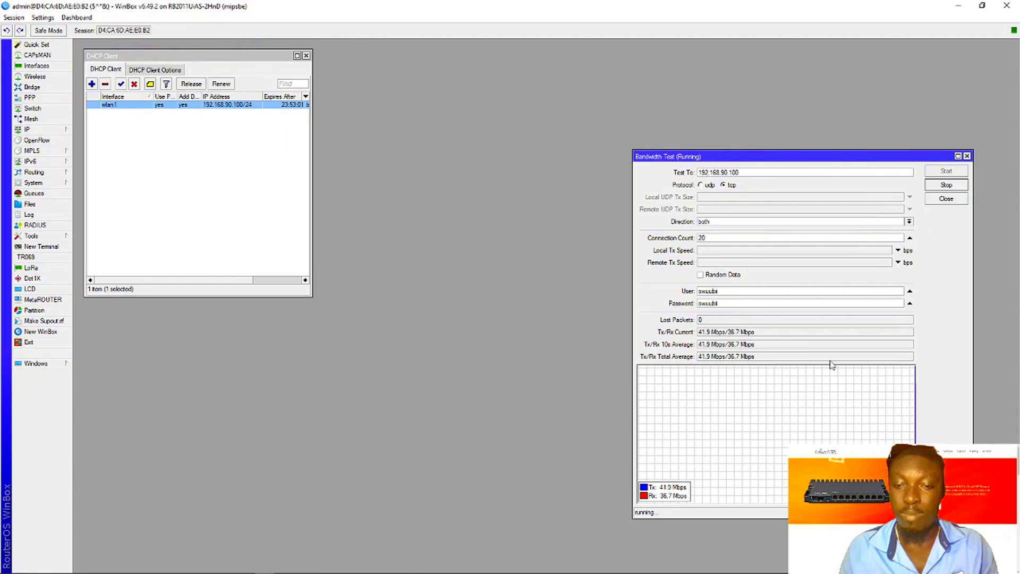
- Highlight the Tx/Rx current (31.4/31.1 Mbps), 10s average and total average (about 32.3/32.2 Mbps) readings
double_click(758, 334)
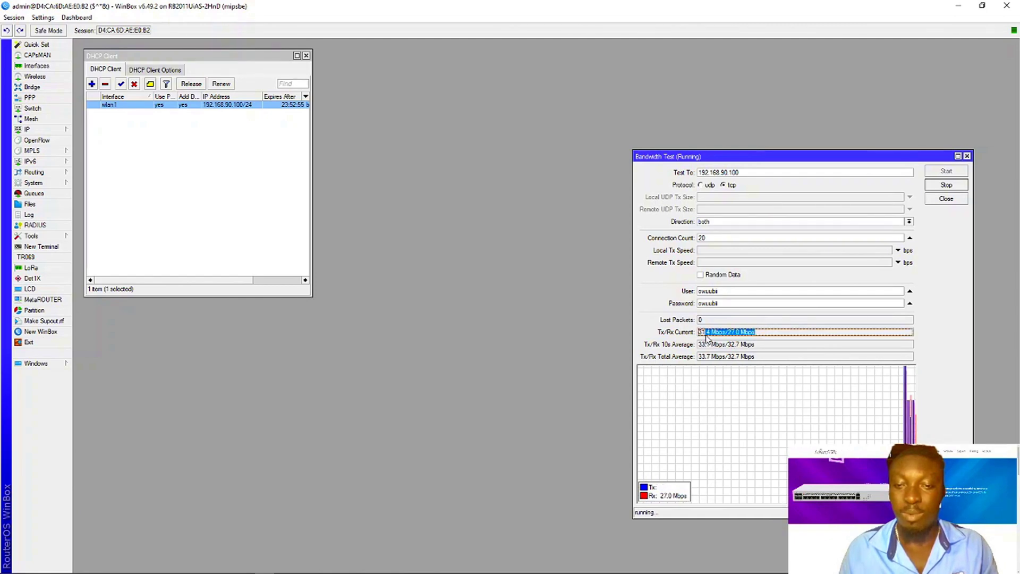
double_click(765, 345)
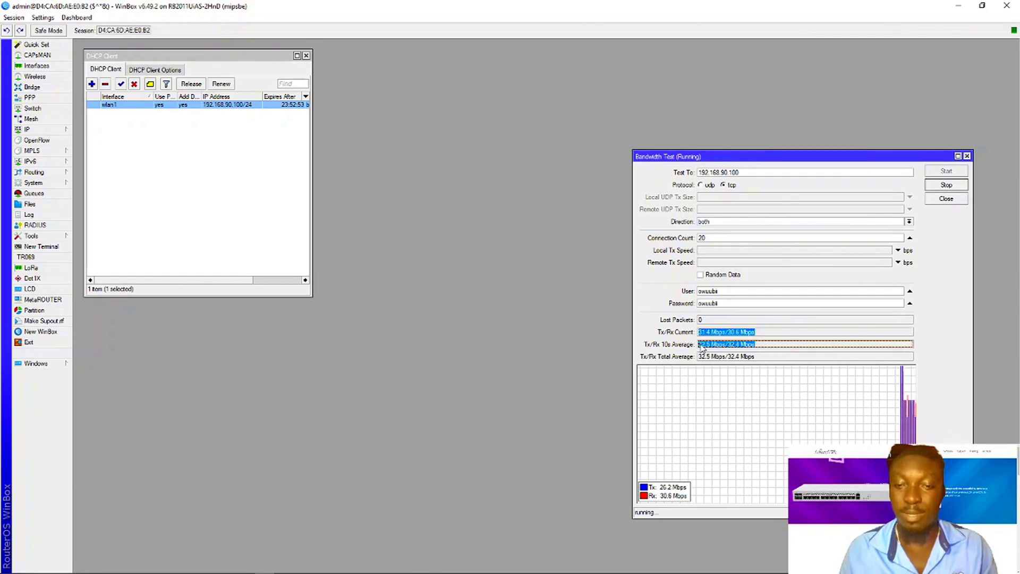
double_click(701, 357)
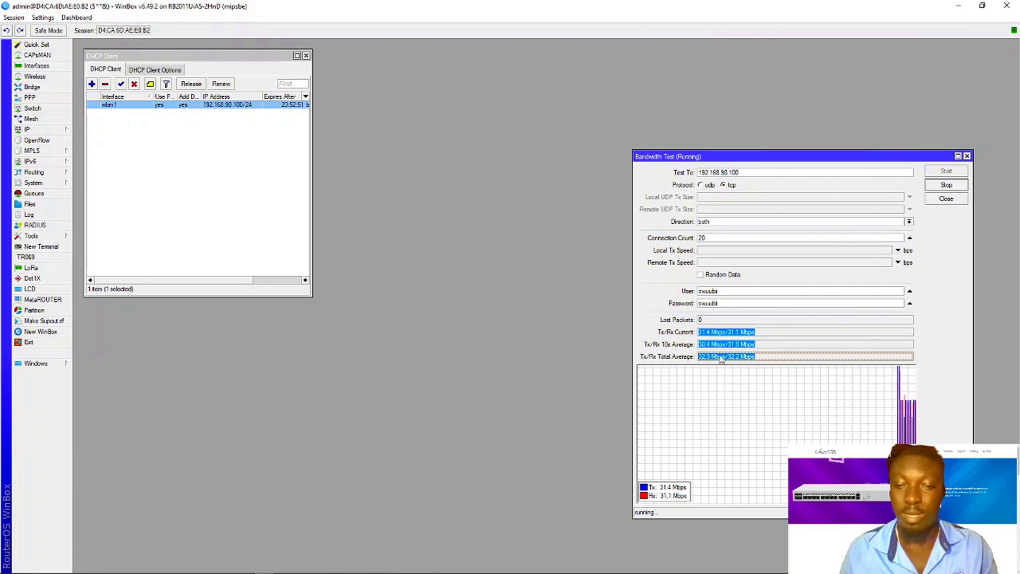